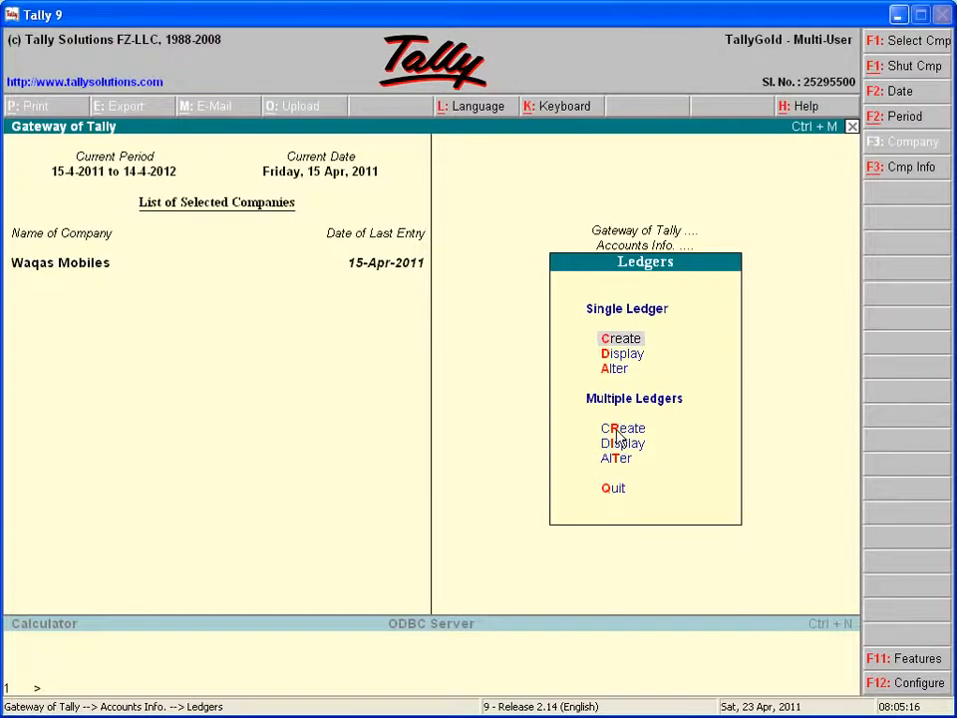
Start creating multiple ledgers under the Fixed Assets group and enter Building as the first ledger, with no opening balance.
{"action": "left_click", "coordinate": [617, 435]}
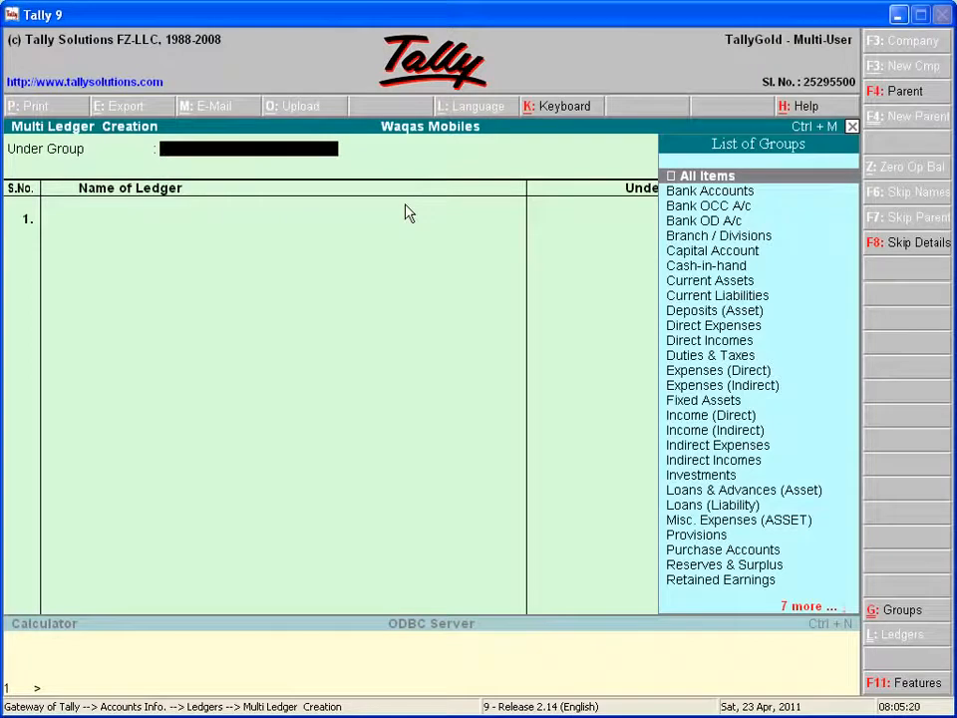
{"action": "left_click", "coordinate": [715, 401]}
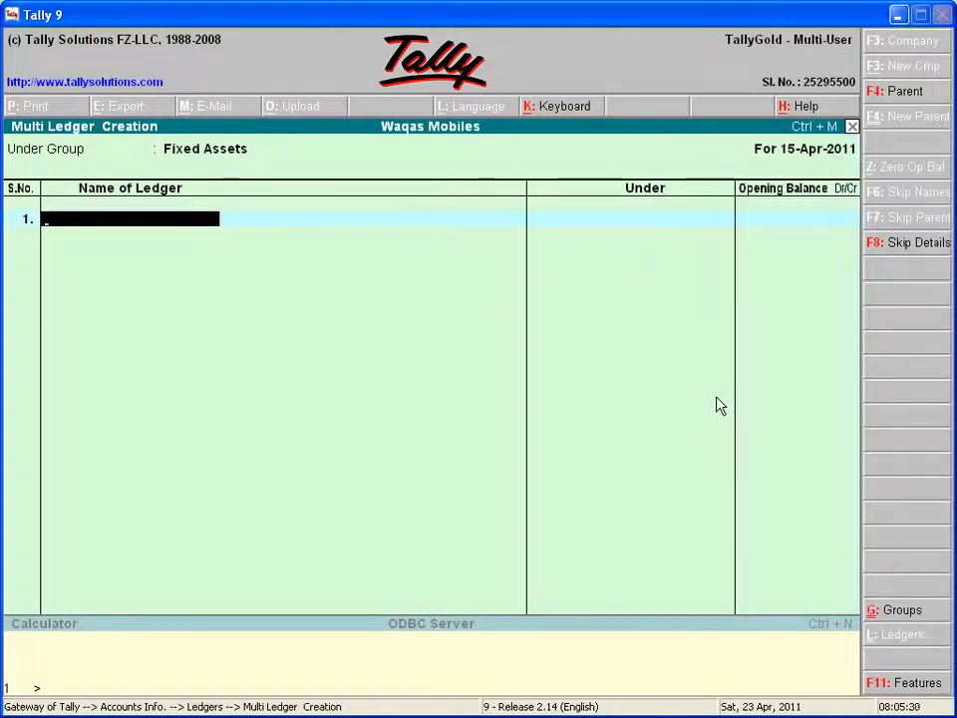
{"action": "type", "text": "Building"}
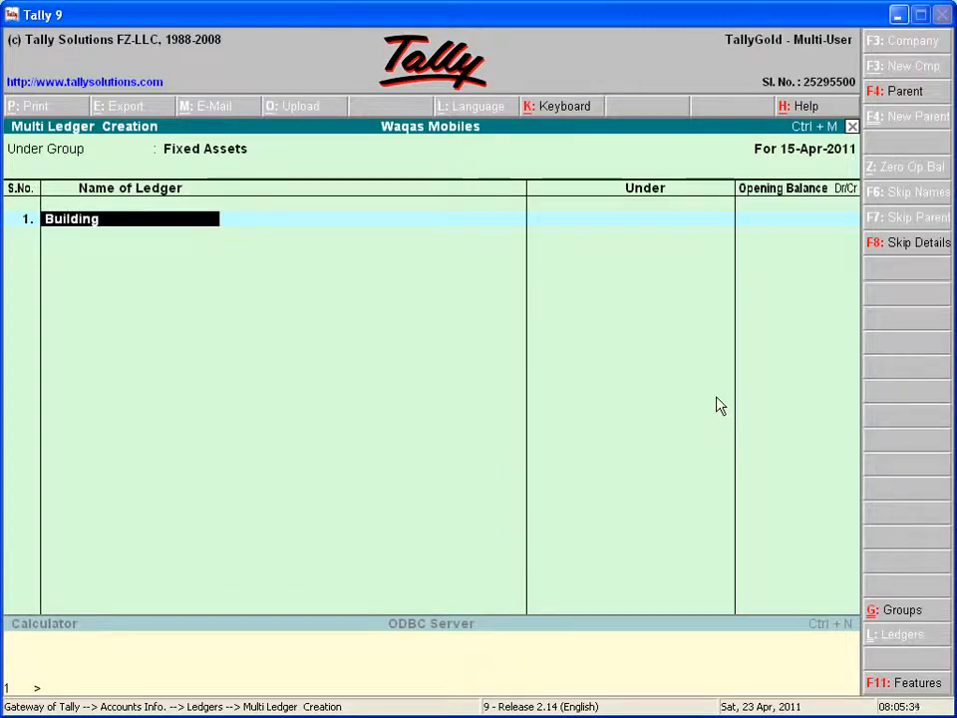
{"action": "key", "text": "Return"}
{"action": "key", "text": "Return"}
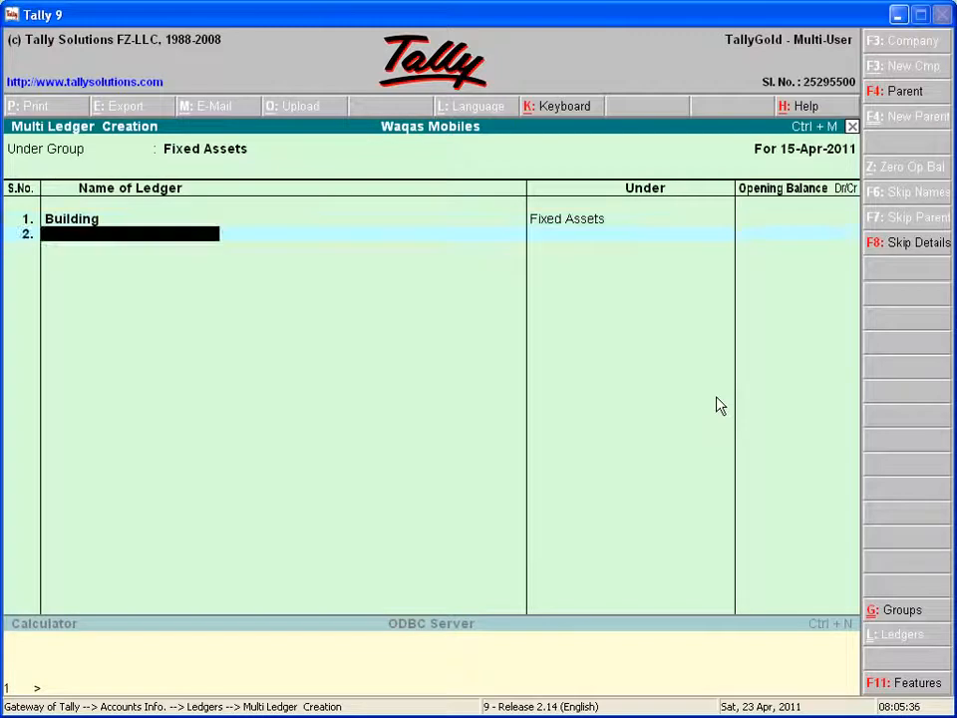
Add a Motor Vehicle ledger with no opening balance, accept the ledger list and return to the Gateway of Tally.
{"action": "type", "text": "Motor Vehicle"}
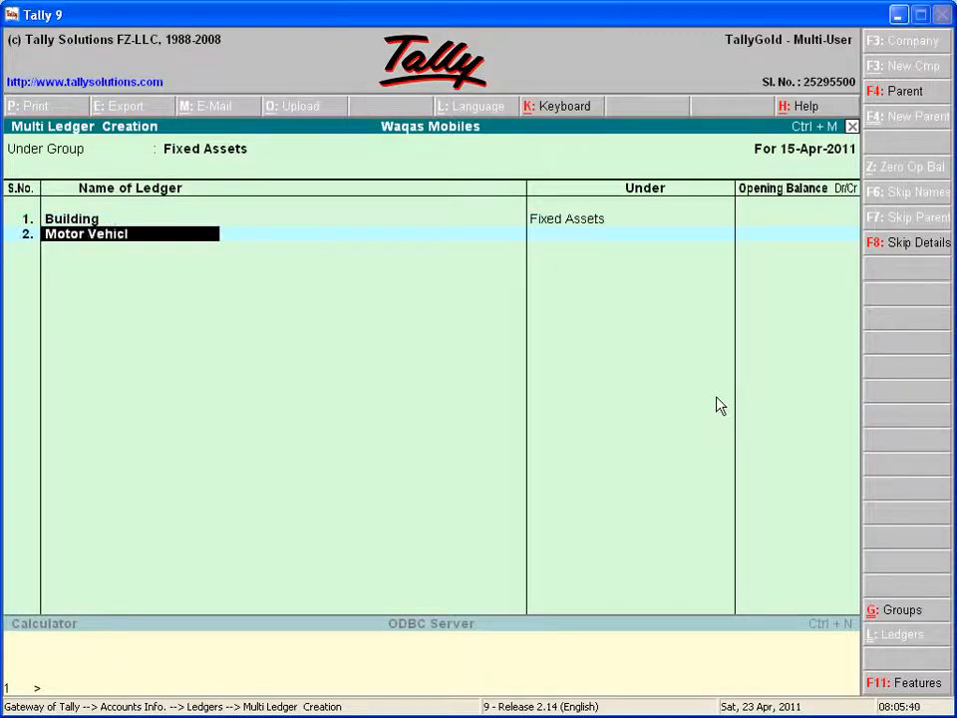
{"action": "key", "text": "Return"}
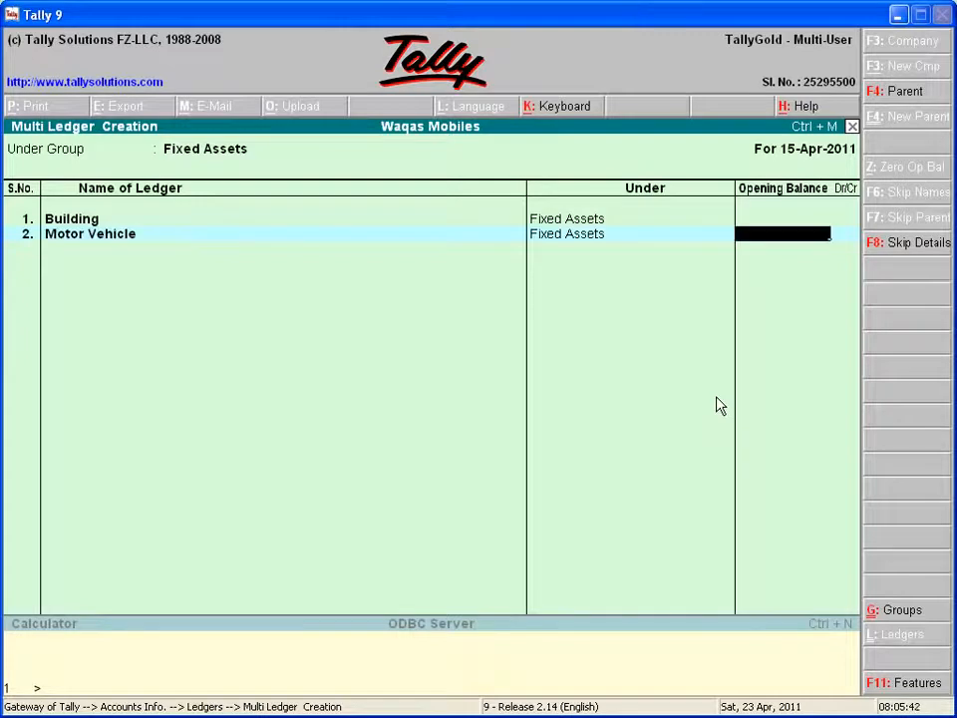
{"action": "key", "text": "Return"}
{"action": "key", "text": "Return"}
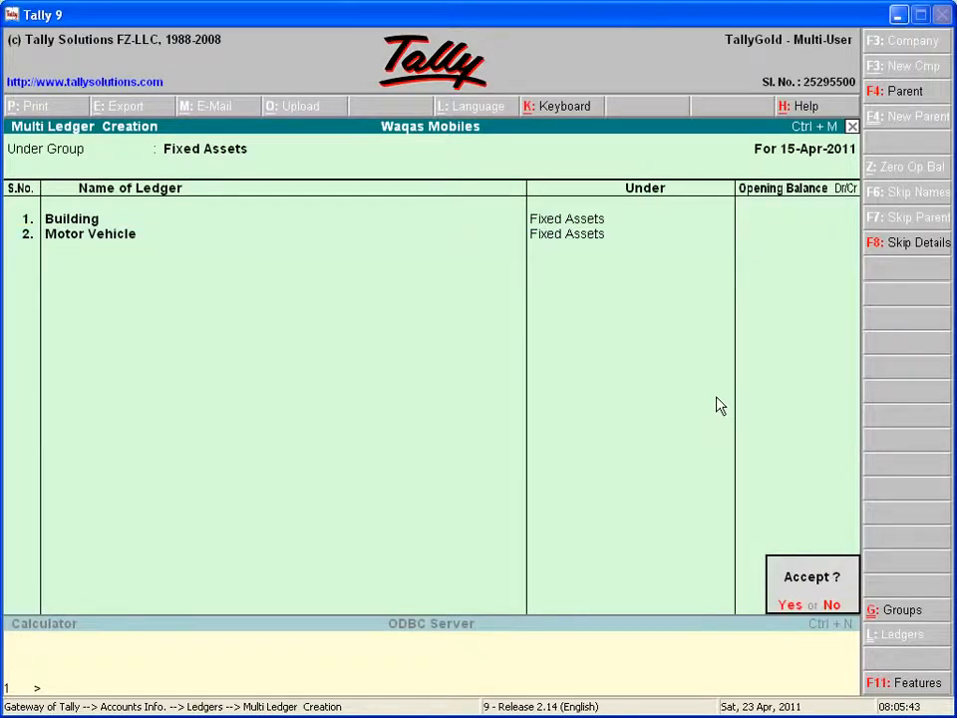
{"action": "key", "text": "Return"}
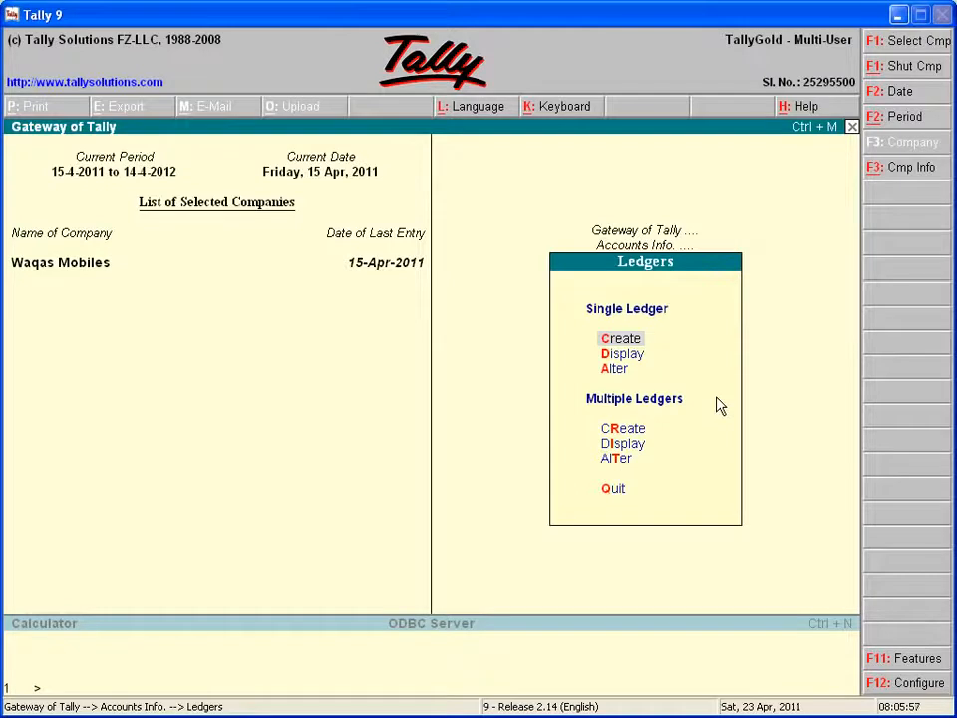
{"action": "key", "text": "Escape"}
{"action": "key", "text": "Escape"}
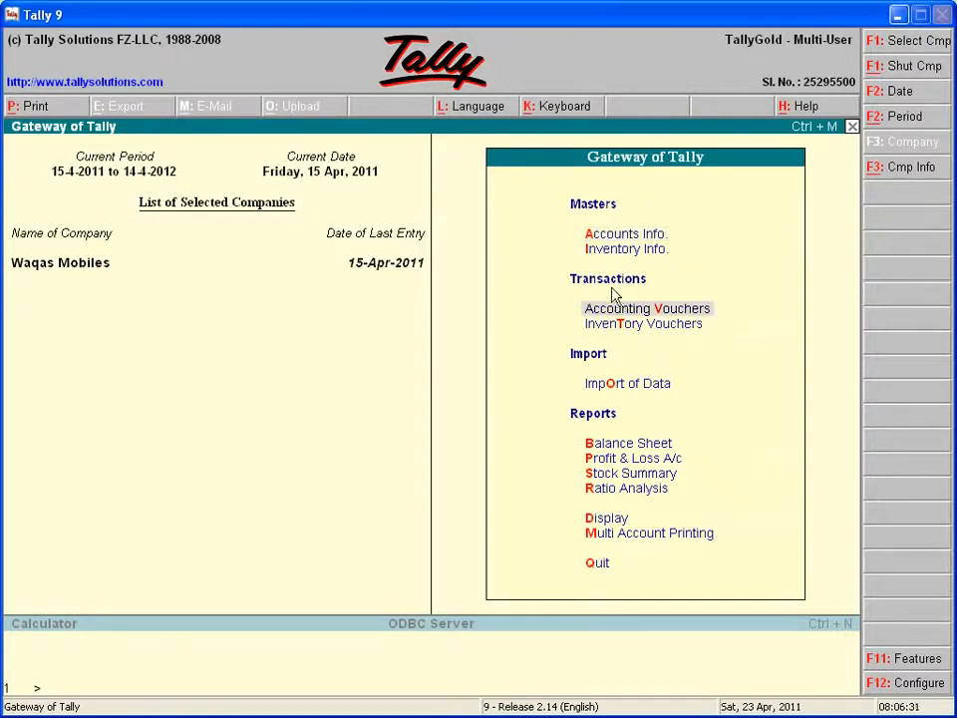
Open a new journal voucher in Accounting Vouchers and debit the Building ledger with 50,000.
{"action": "left_click", "coordinate": [626, 311]}
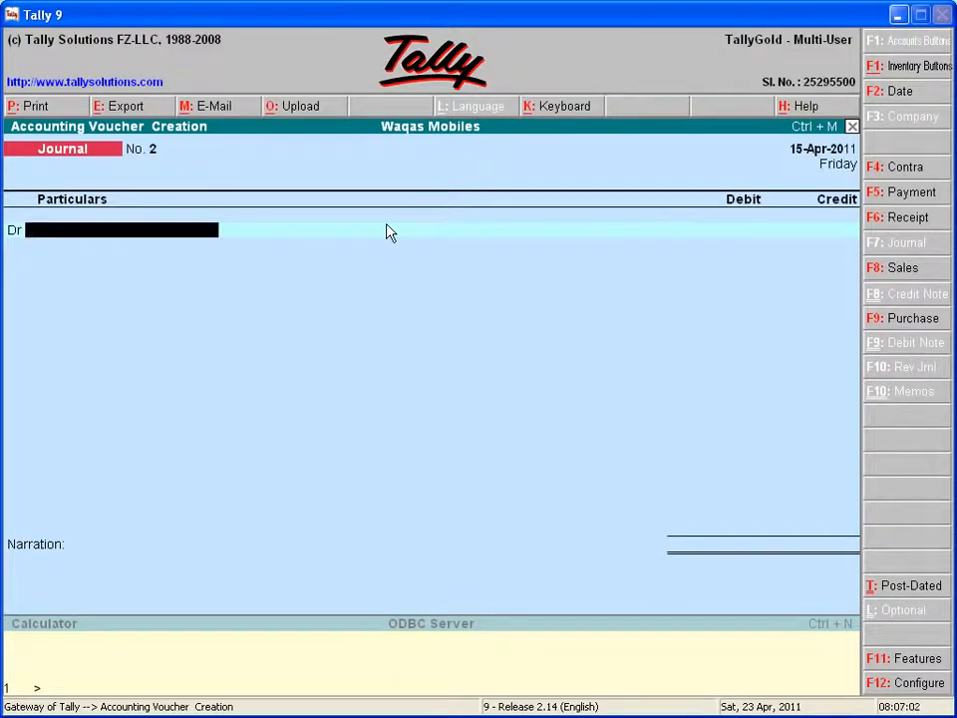
{"action": "type", "text": "Bu"}
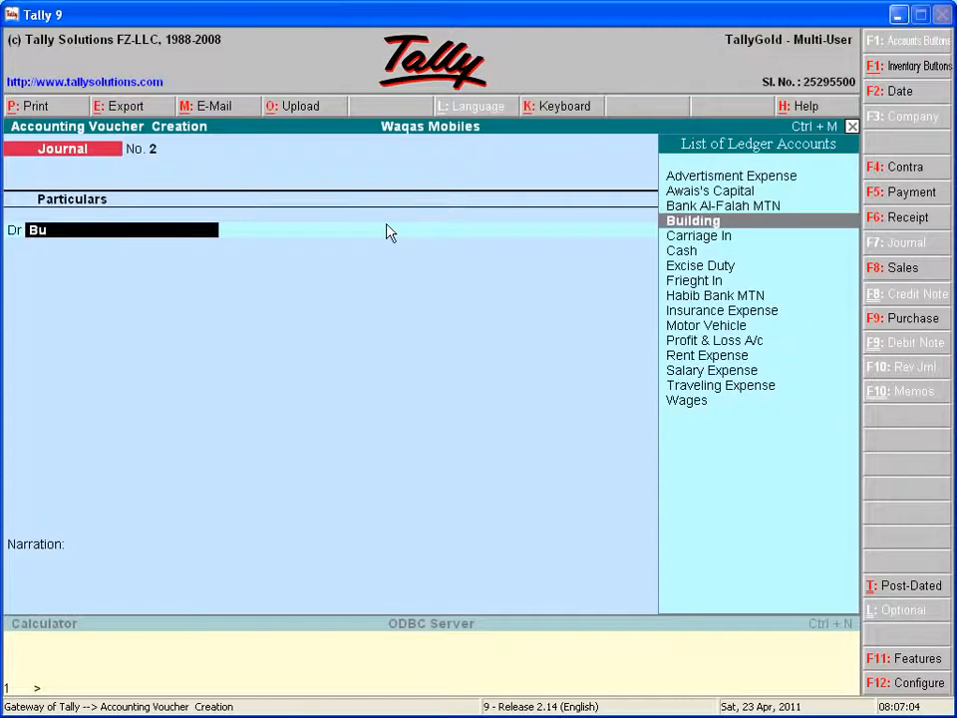
{"action": "key", "text": "Return"}
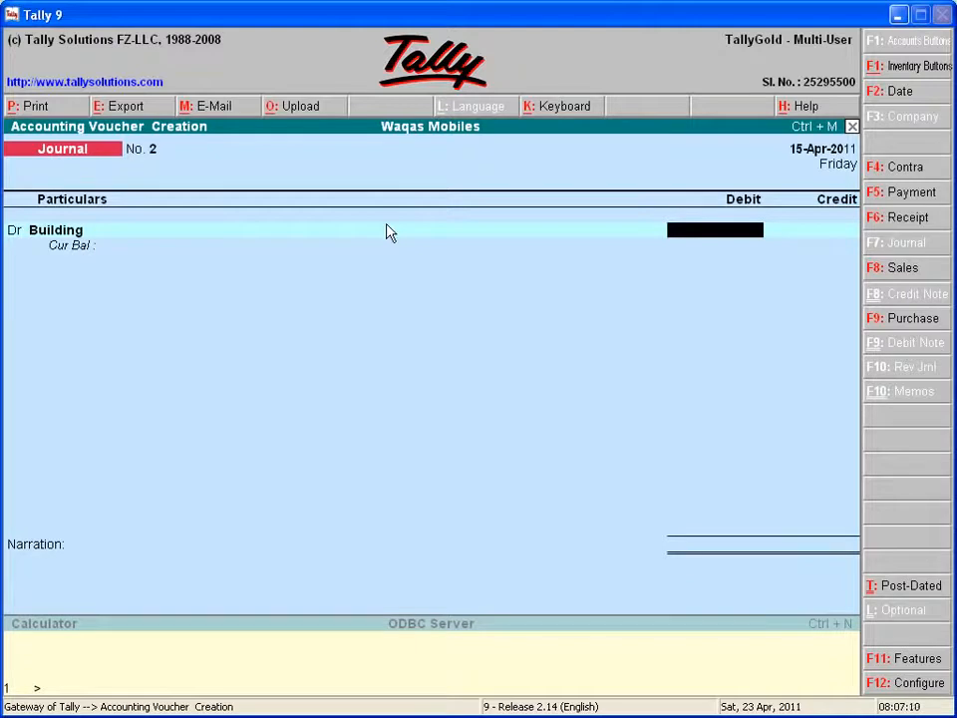
{"action": "type", "text": "50000"}
{"action": "key", "text": "Return"}
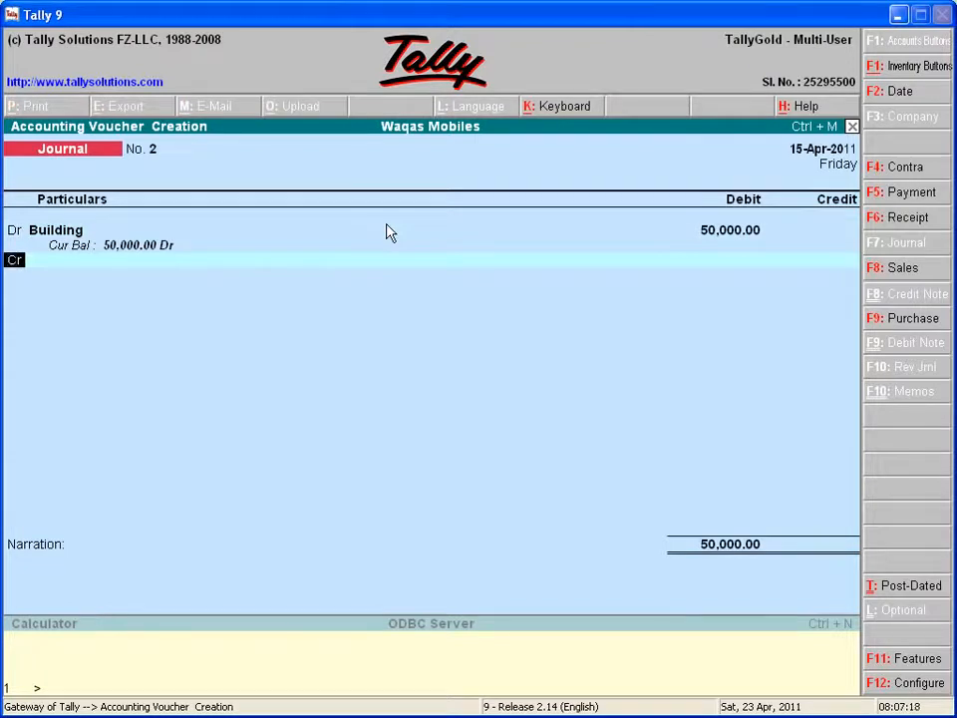
Add a second debit line to the journal voucher for Motor Vehicle with an amount of 40,000.
{"action": "type", "text": "Dr"}
{"action": "key", "text": "Return"}
{"action": "type", "text": "M"}
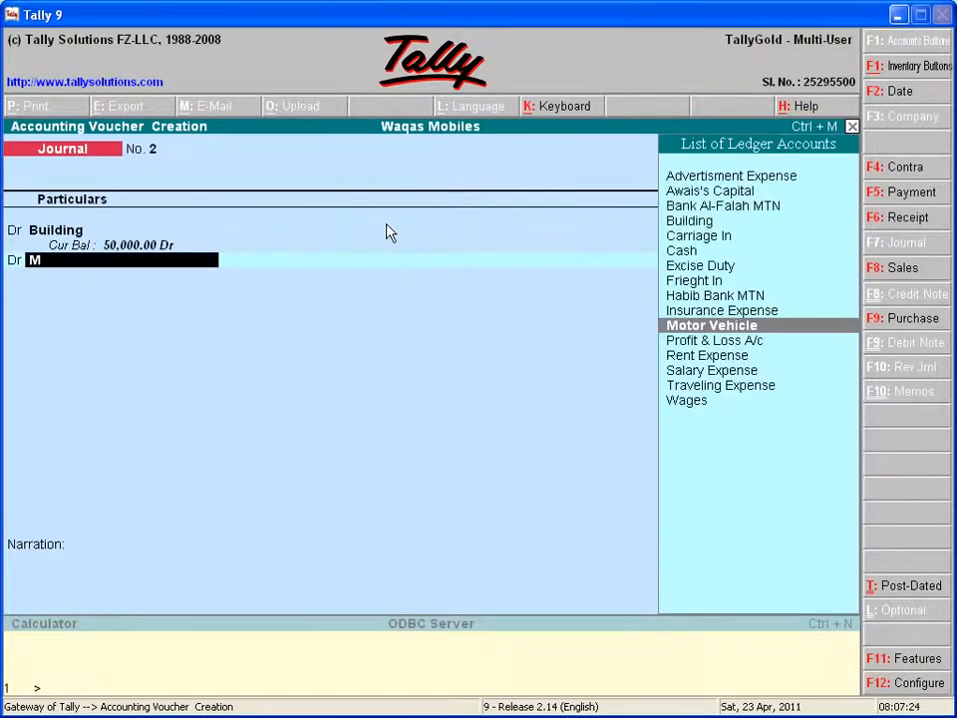
{"action": "key", "text": "Return"}
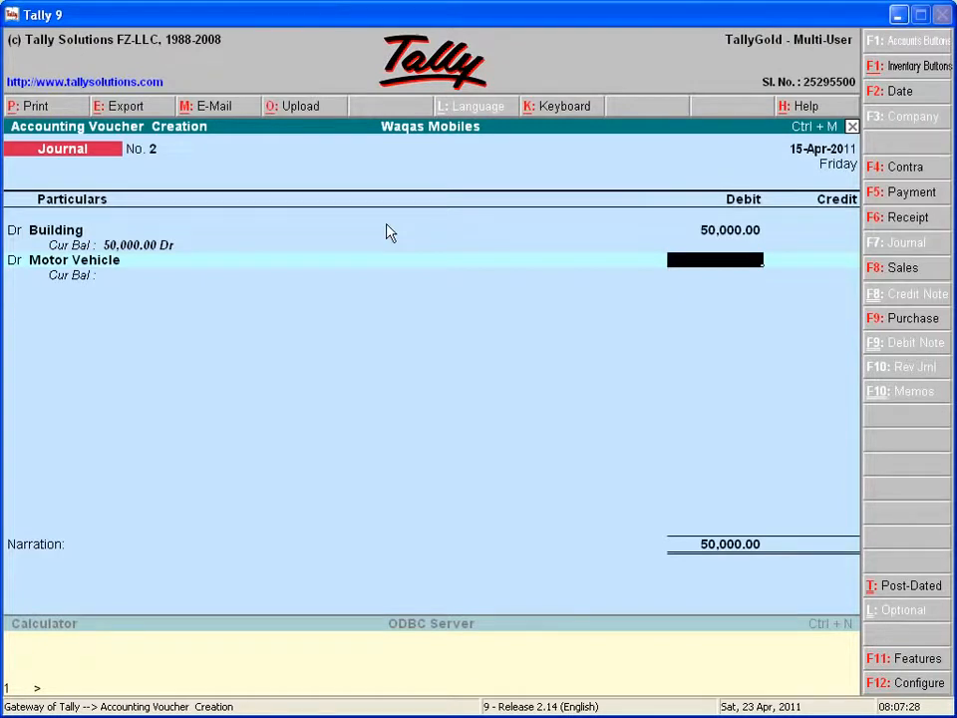
{"action": "type", "text": "40000"}
{"action": "key", "text": "Return"}
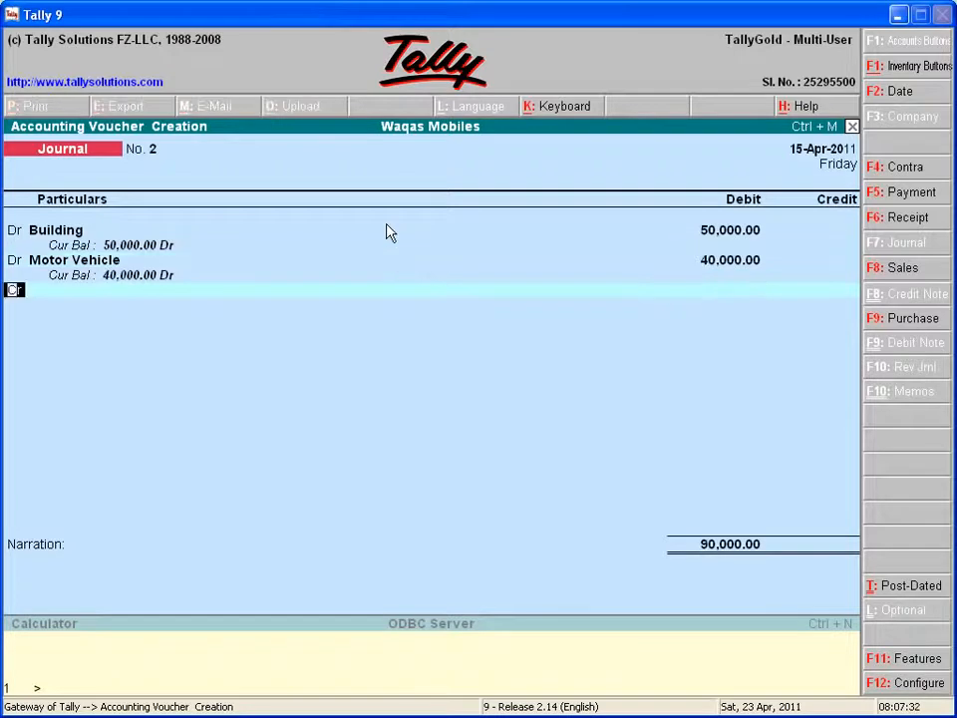
Add a credit line to the journal voucher for the Cash ledger with an amount of 90,000.
{"action": "key", "text": "Return"}
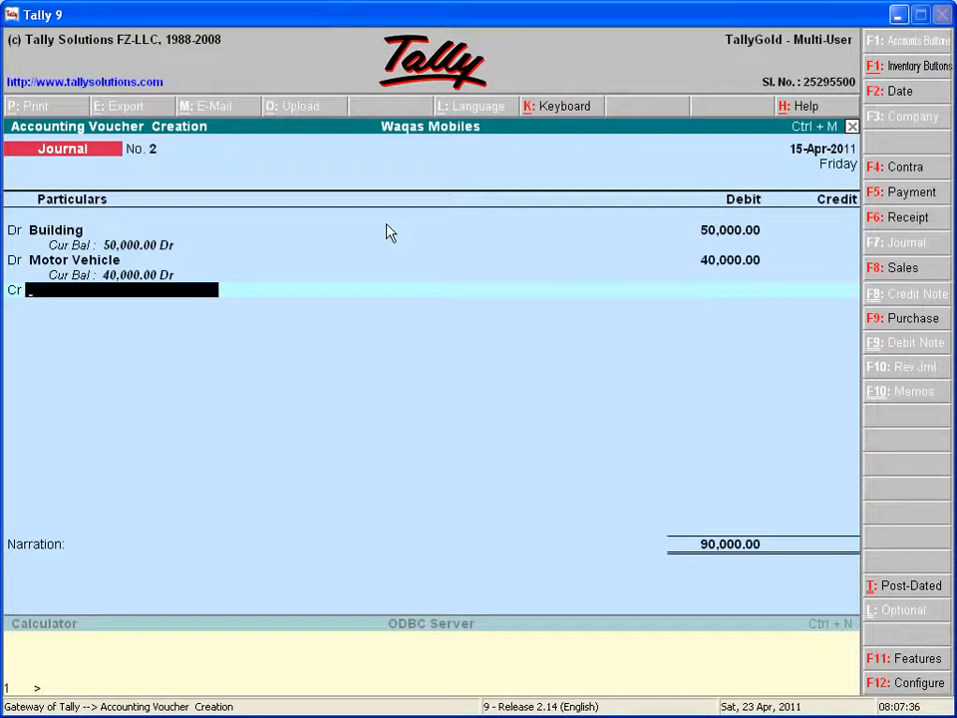
{"action": "type", "text": "c"}
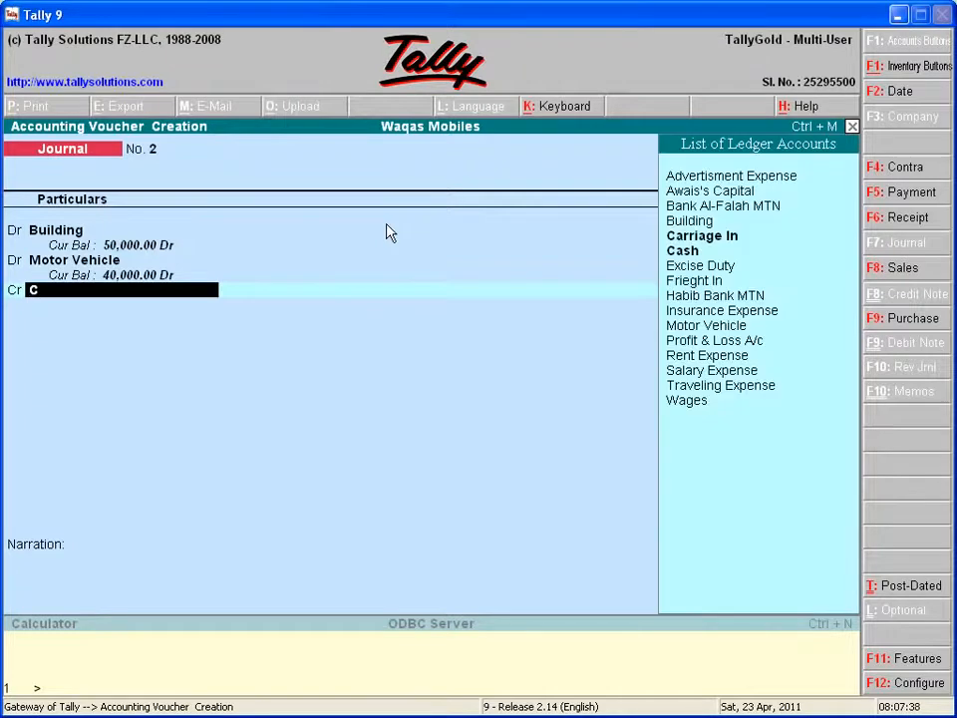
{"action": "left_click", "coordinate": [692, 254]}
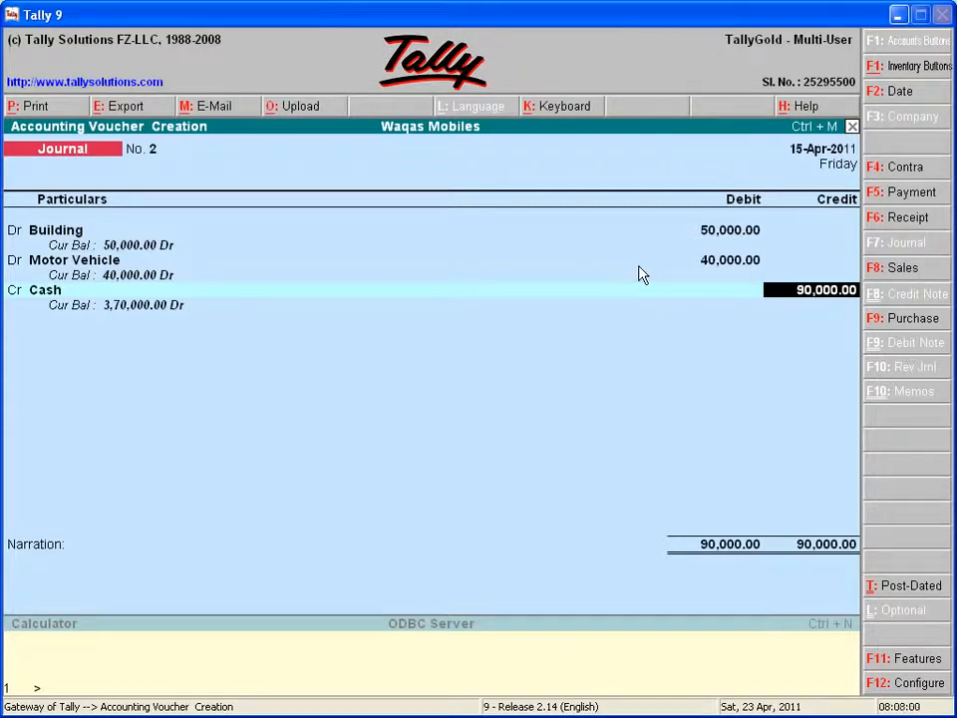
{"action": "key", "text": "Return"}
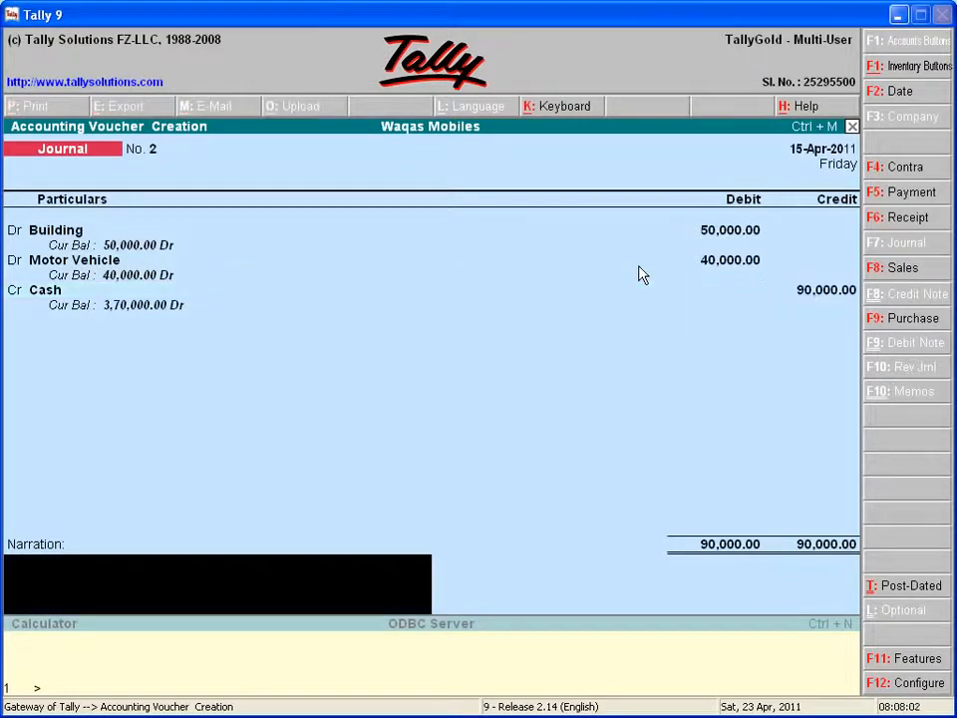
Enter the narration "Purchased building and motor vehcile", accept the journal voucher and leave voucher creation.
{"action": "type", "text": "Purchased building a"}
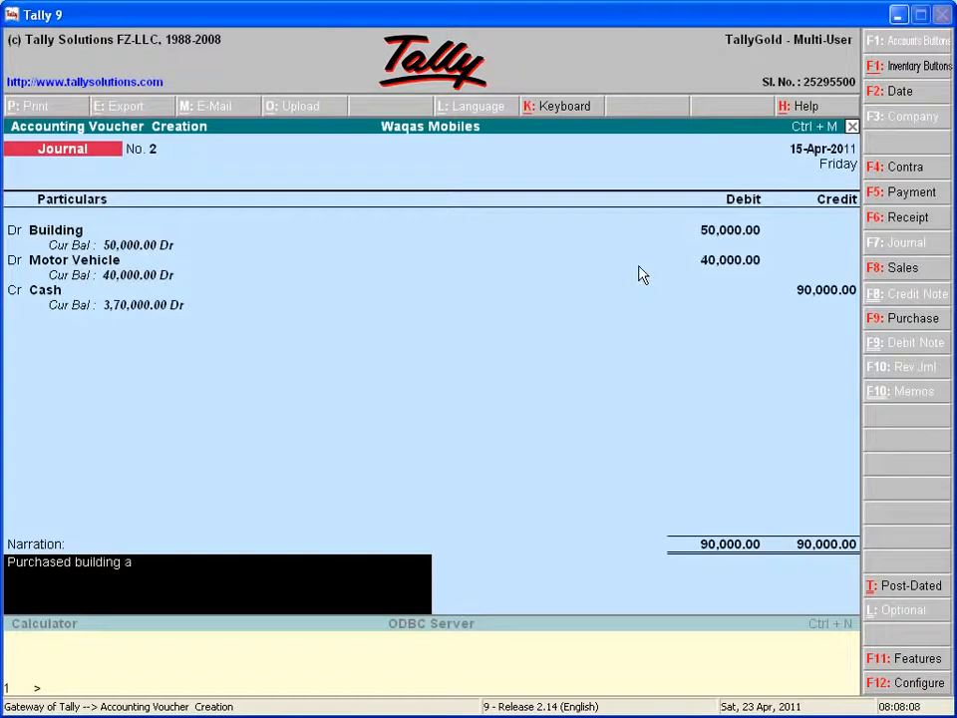
{"action": "type", "text": "nd motor vehcil"}
{"action": "type", "text": "e"}
{"action": "key", "text": "Return"}
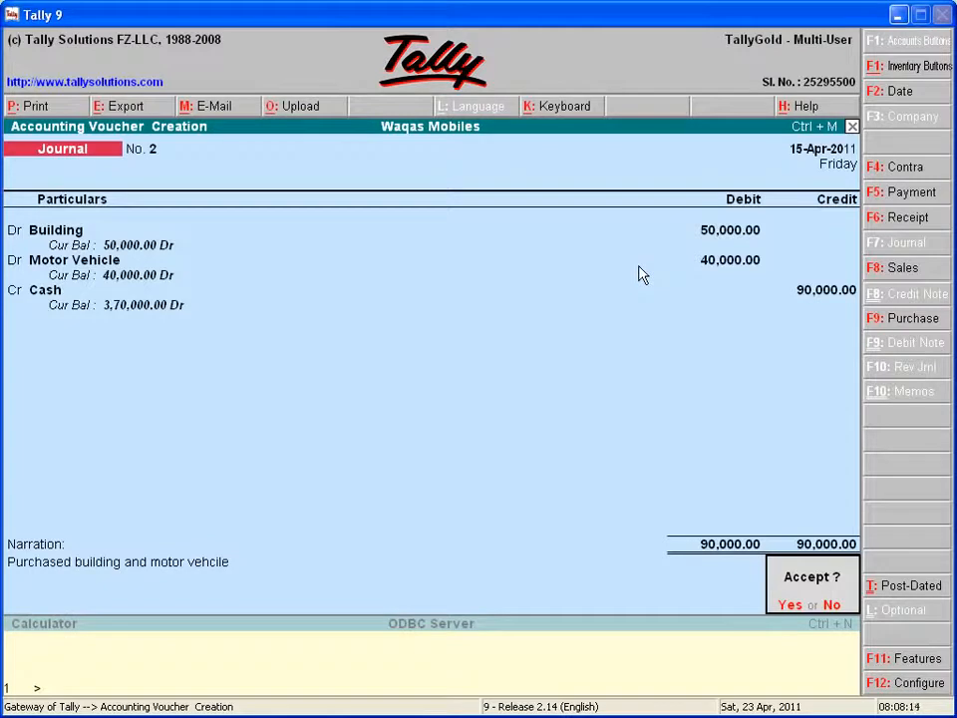
{"action": "key", "text": "Return"}
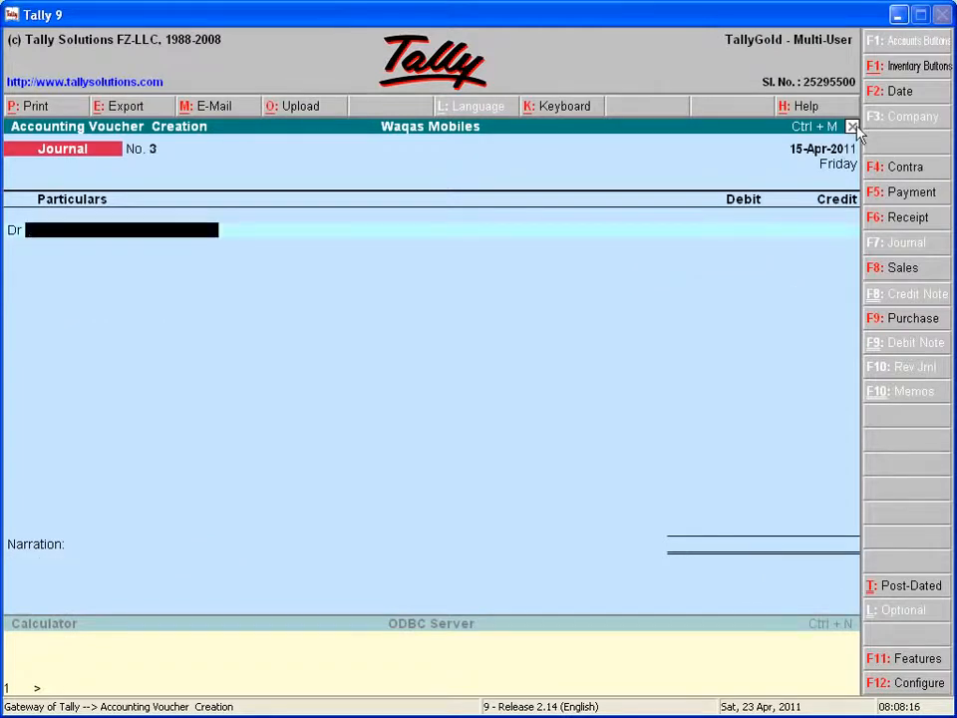
{"action": "left_click", "coordinate": [852, 128]}
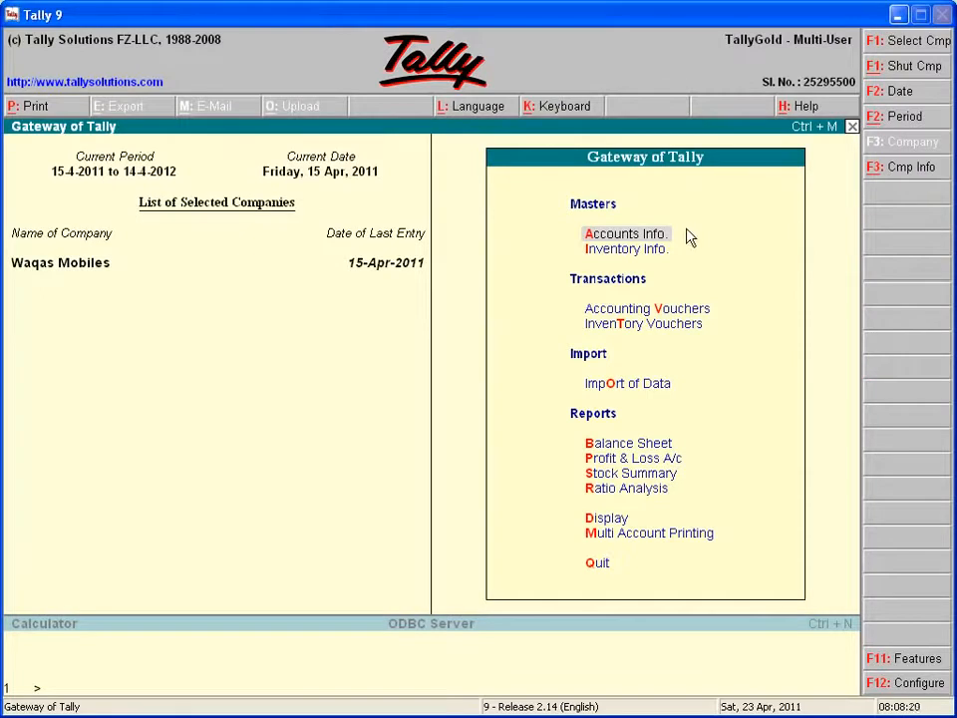
Examine the Fixed Assets and Current Assets group summaries in the Balance Sheet, and return to the Gateway of Tally.
{"action": "left_click", "coordinate": [626, 445]}
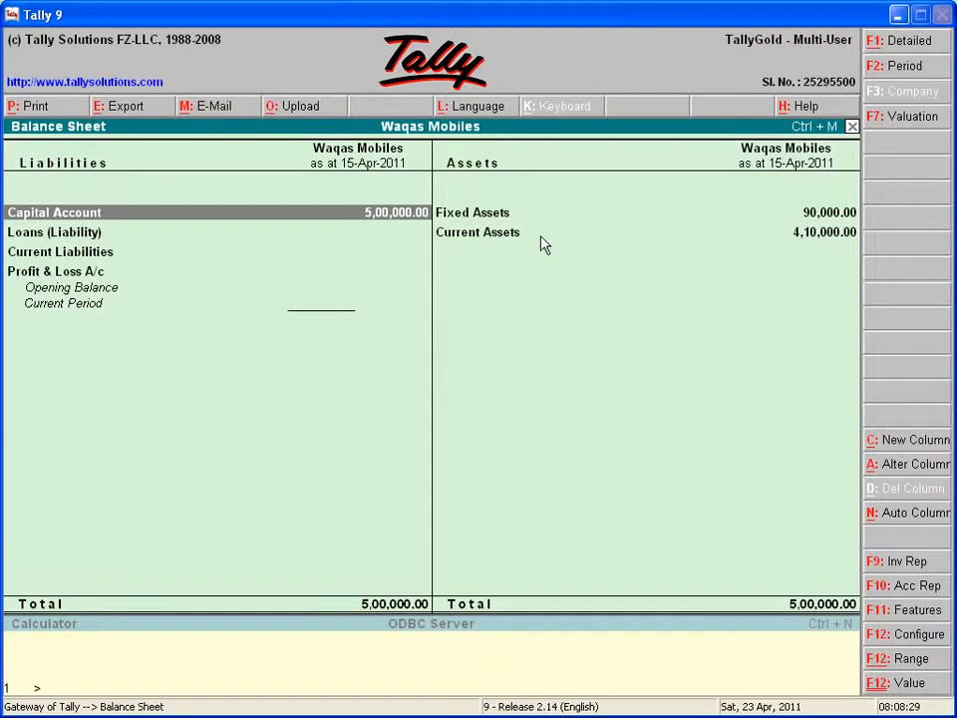
{"action": "double_click", "coordinate": [476, 215]}
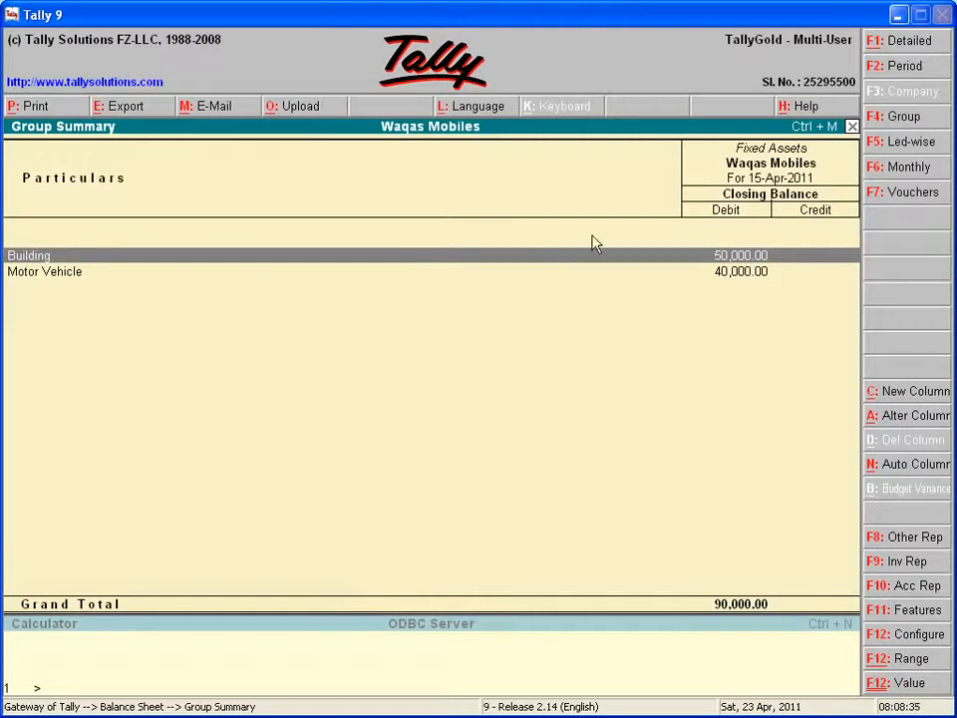
{"action": "left_click", "coordinate": [852, 127]}
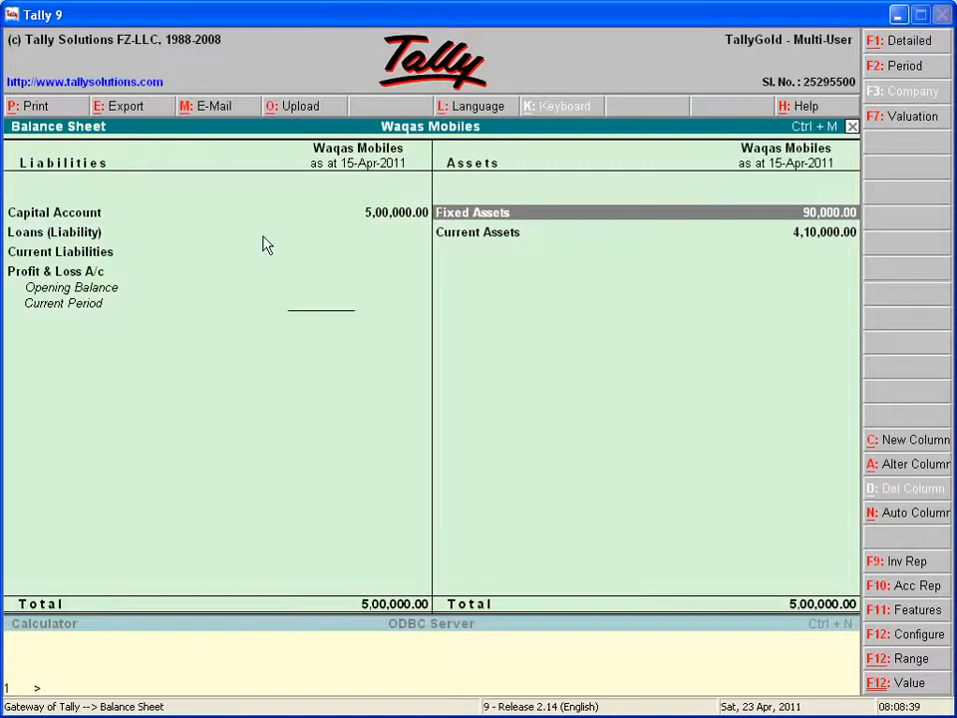
{"action": "double_click", "coordinate": [466, 239]}
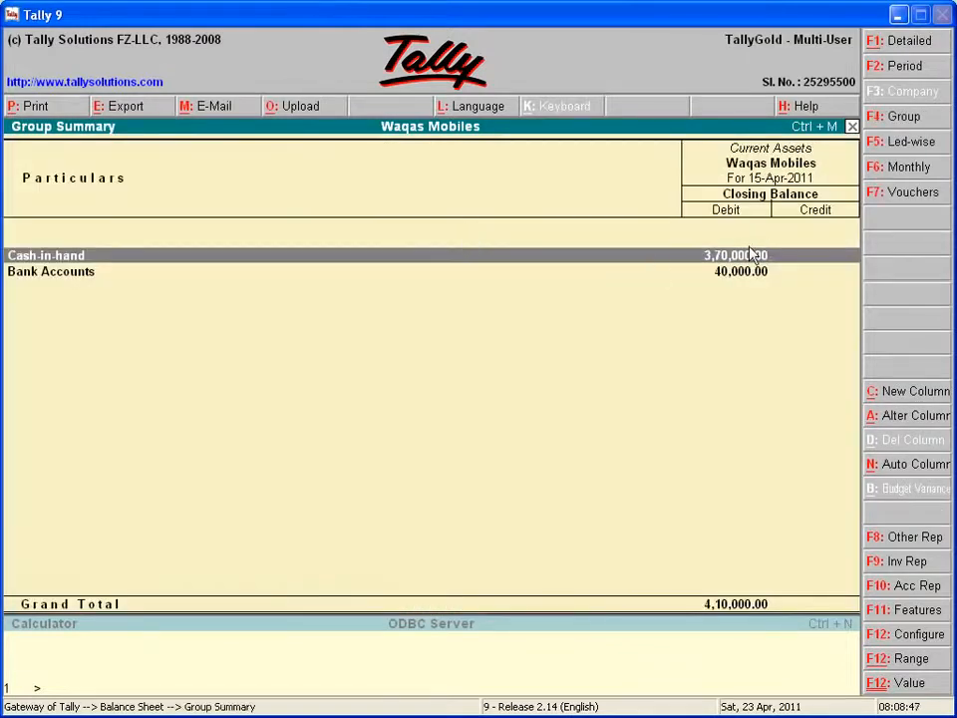
{"action": "left_click", "coordinate": [851, 127]}
{"action": "left_click", "coordinate": [851, 126]}
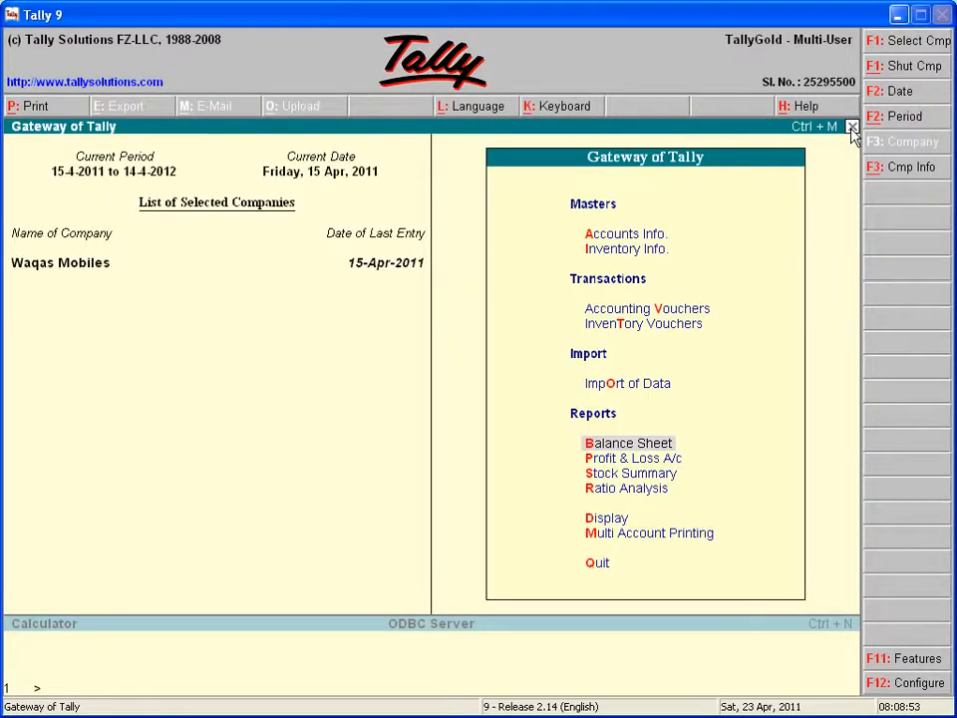
Review the Cash ledger's vouchers in the Account Books and return to the Account Books options.
{"action": "left_click", "coordinate": [599, 518]}
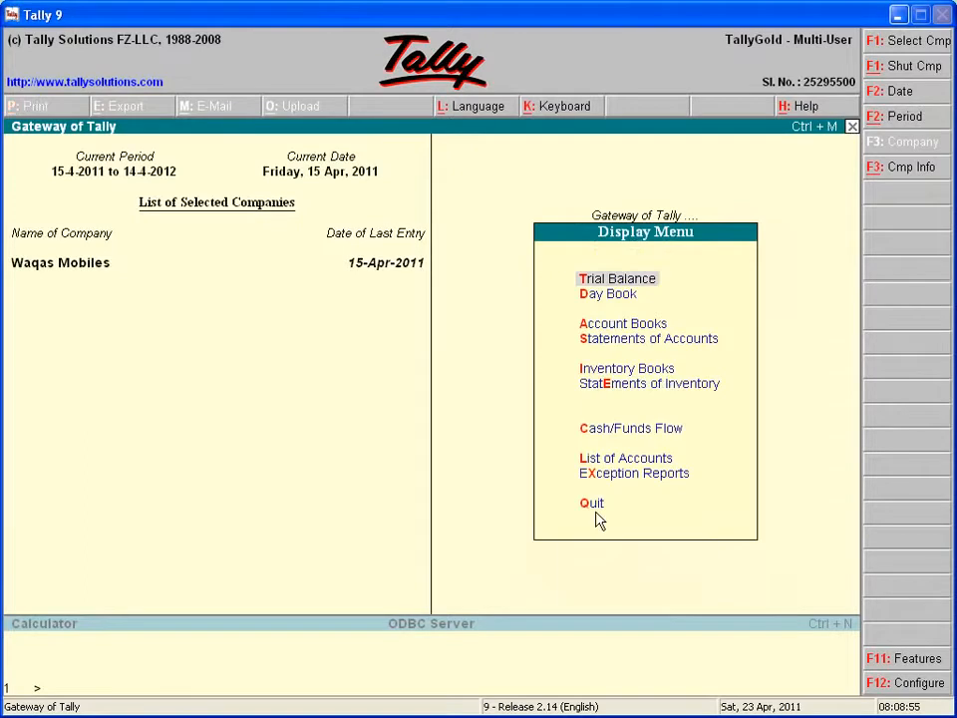
{"action": "left_click", "coordinate": [620, 328]}
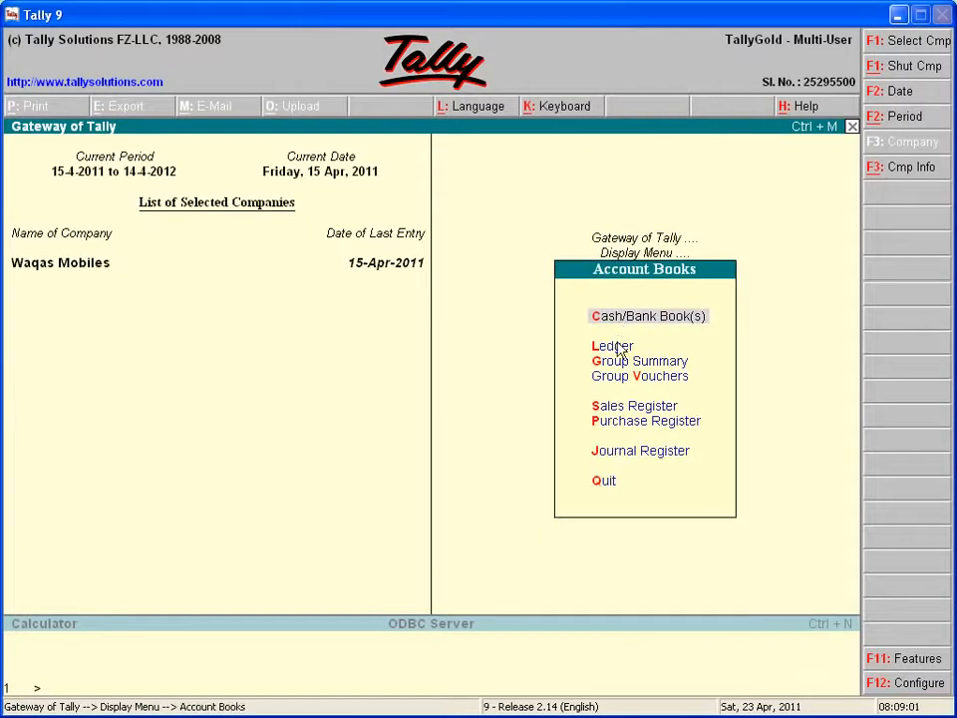
{"action": "left_click", "coordinate": [620, 349]}
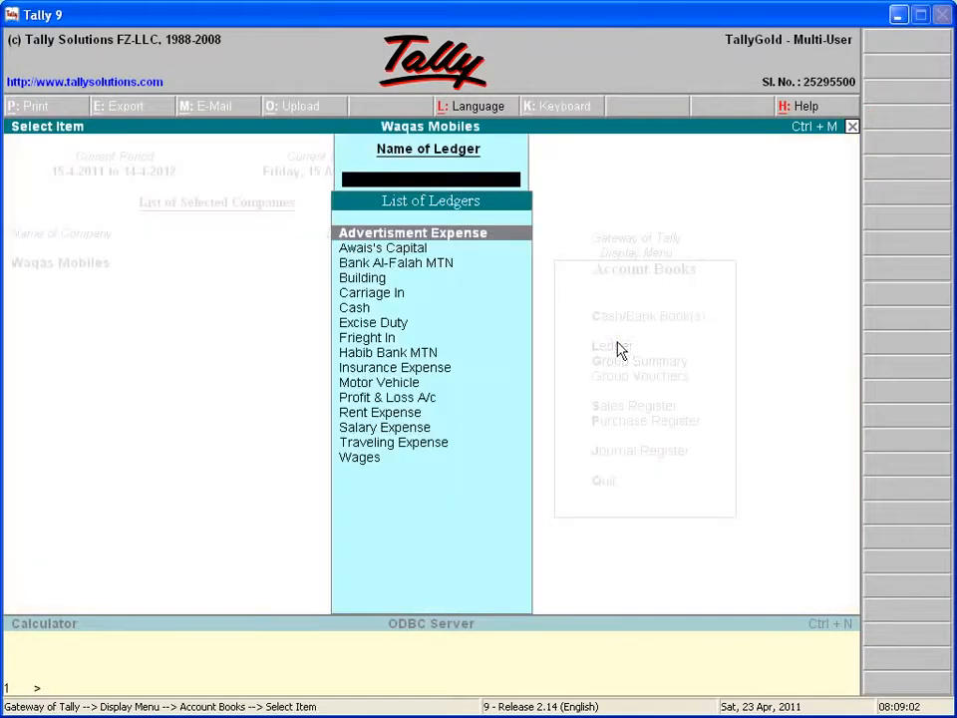
{"action": "left_click", "coordinate": [352, 309]}
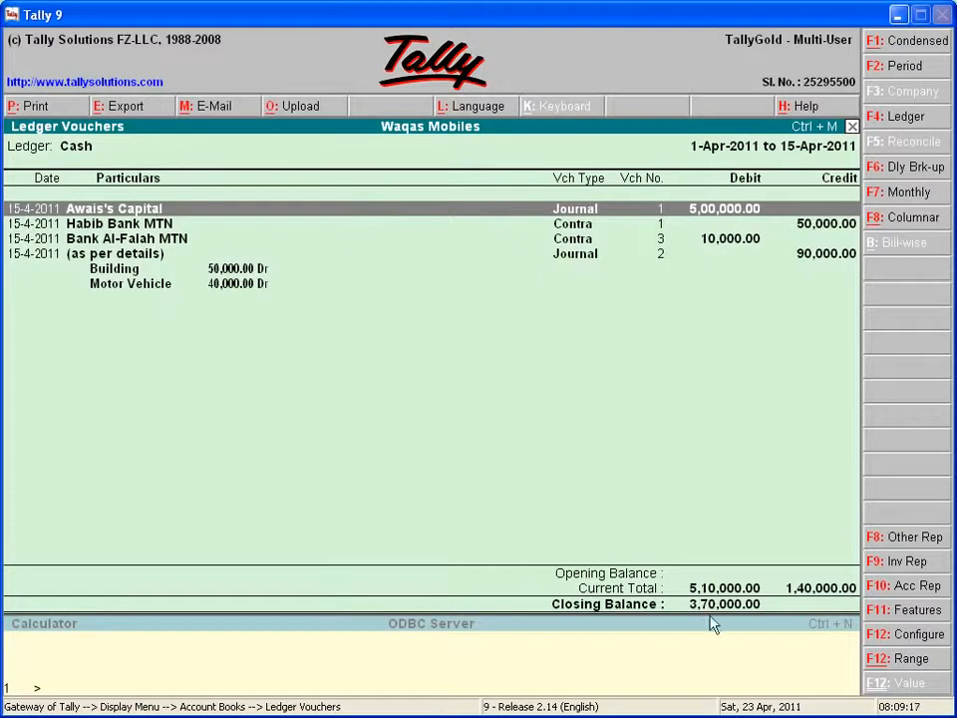
{"action": "left_click", "coordinate": [852, 129]}
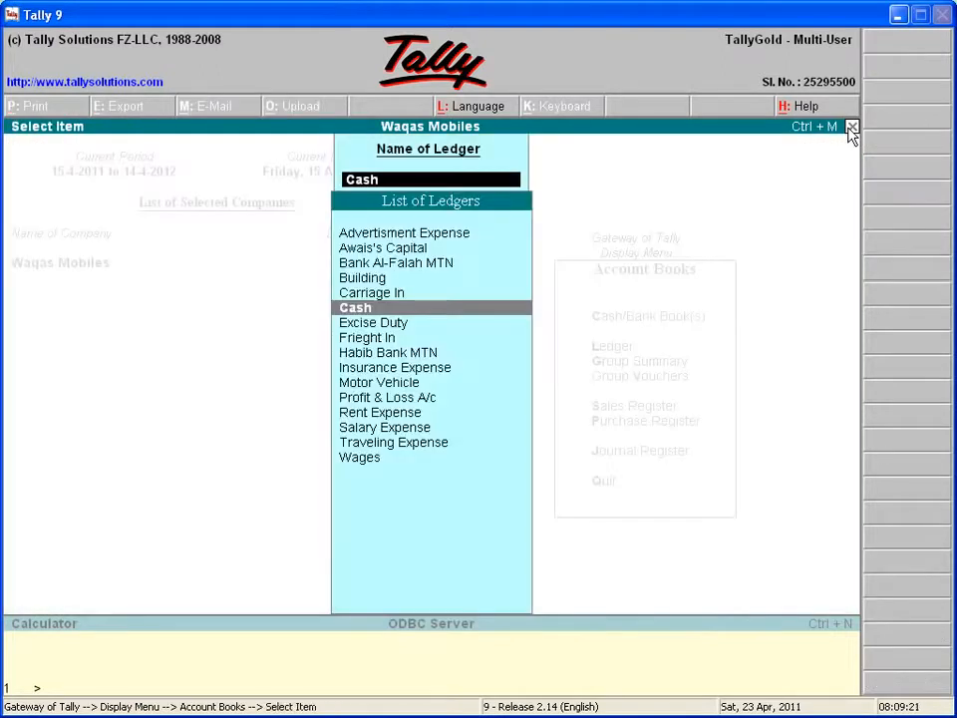
{"action": "left_click", "coordinate": [851, 129]}
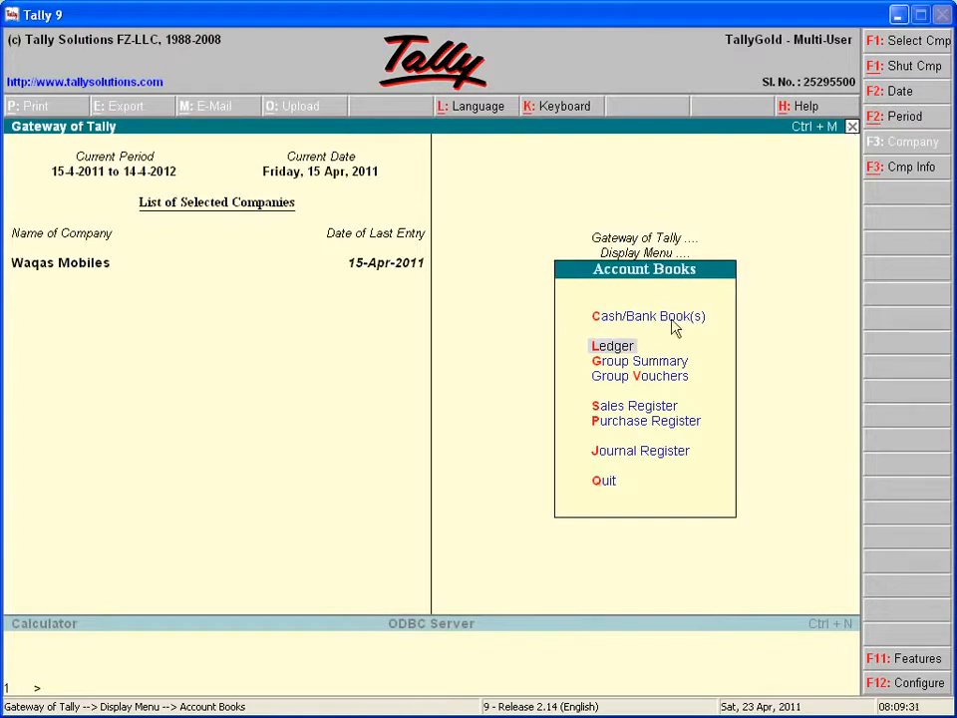
Leave the Account Books, examine the Trial Balance and its Current Assets group summary, and return to the Gateway of Tally.
{"action": "left_click", "coordinate": [605, 487]}
{"action": "left_click", "coordinate": [604, 485]}
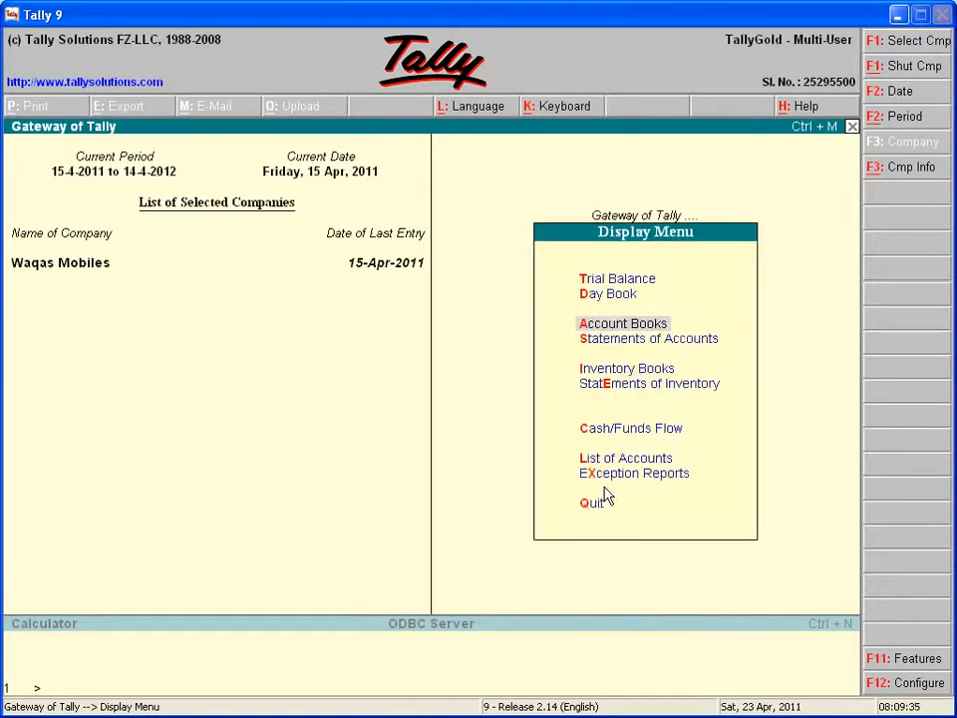
{"action": "double_click", "coordinate": [611, 280]}
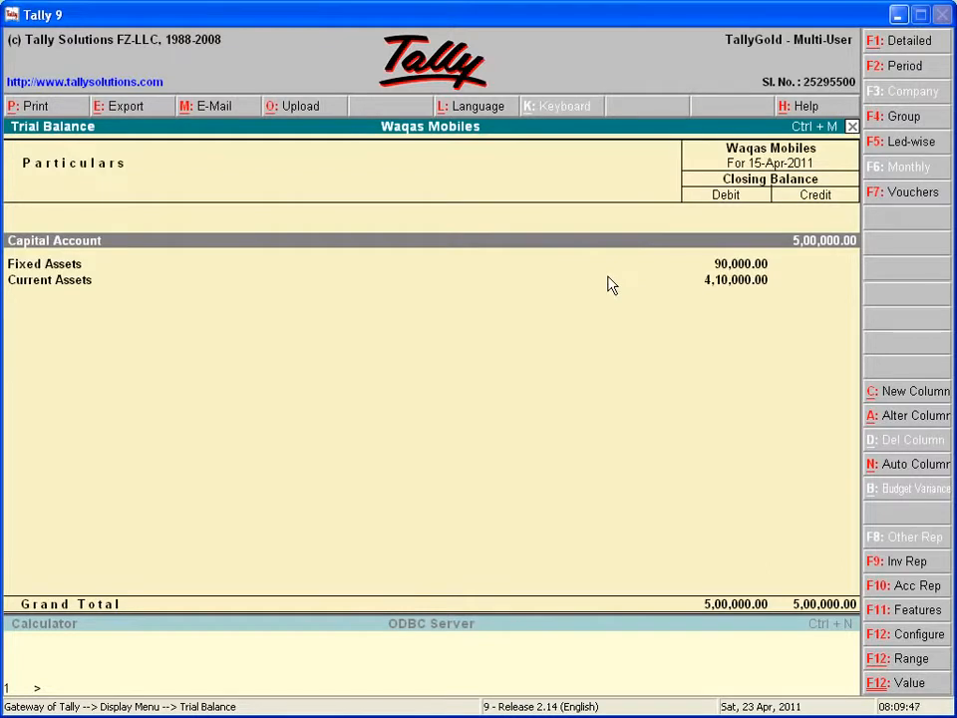
{"action": "double_click", "coordinate": [743, 283]}
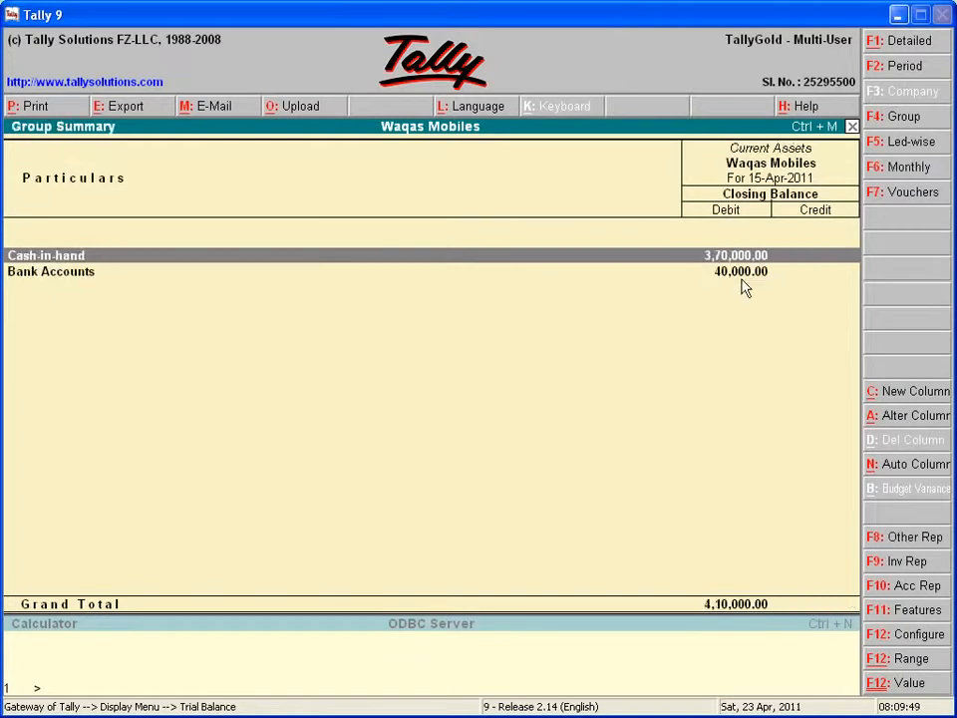
{"action": "left_click", "coordinate": [851, 128]}
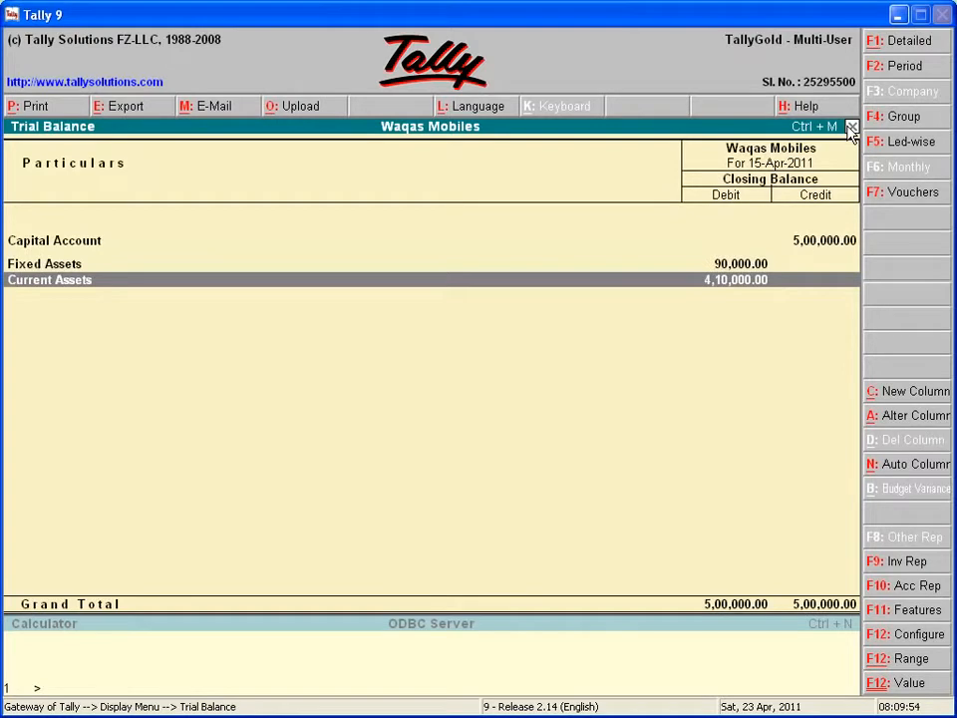
{"action": "left_click", "coordinate": [851, 127]}
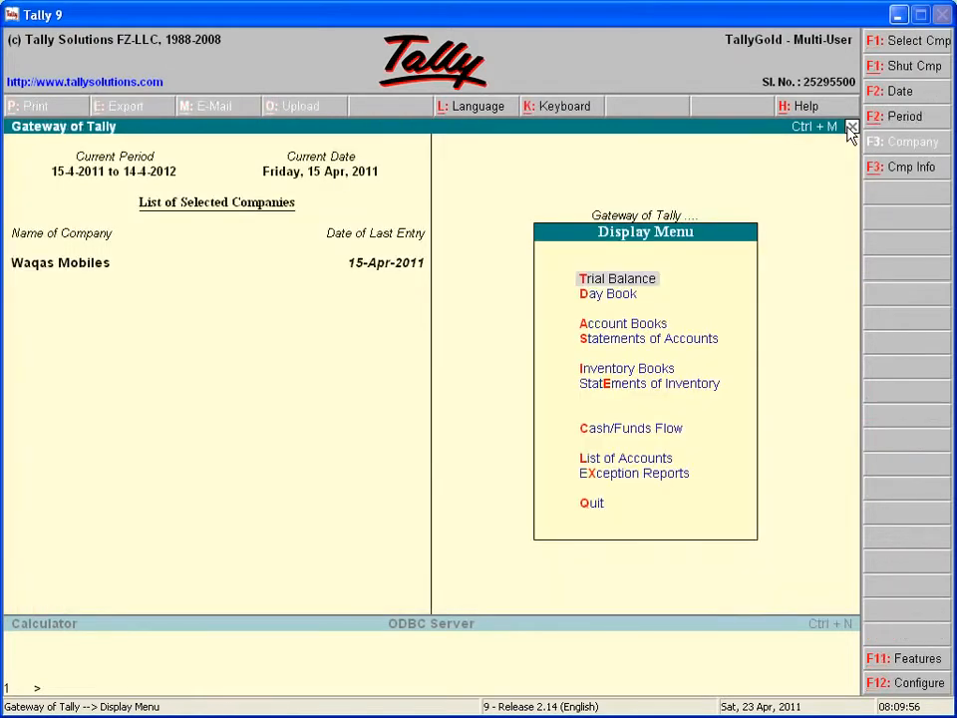
{"action": "left_click", "coordinate": [851, 128]}
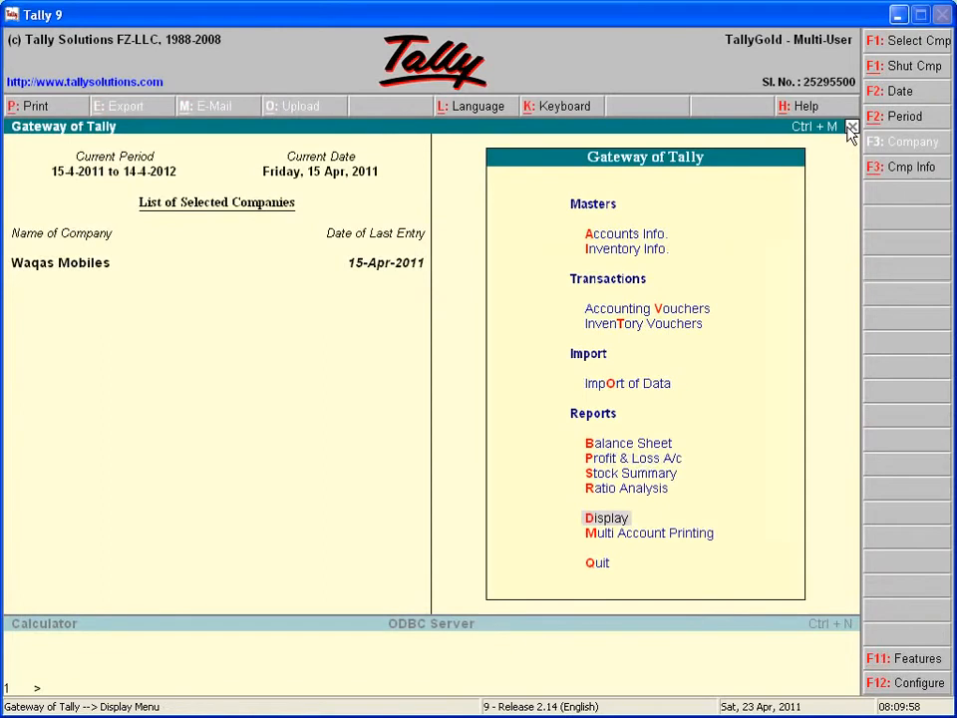